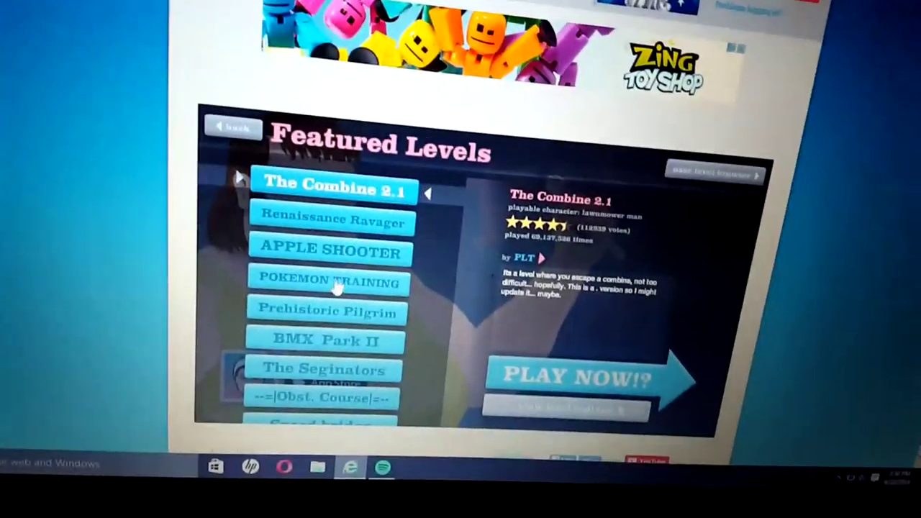
Select APPLE SHOOTER in Featured Levels to show its info panel
{"action": "left_click", "coordinate": [331, 255]}
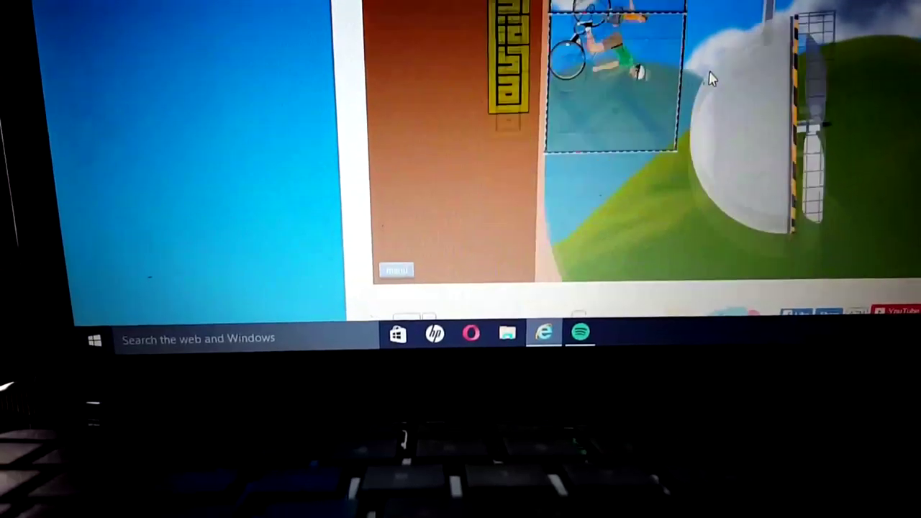
Ride the BMX Park II bike forward through the level and down the slope
{"action": "key", "text": "Up"}
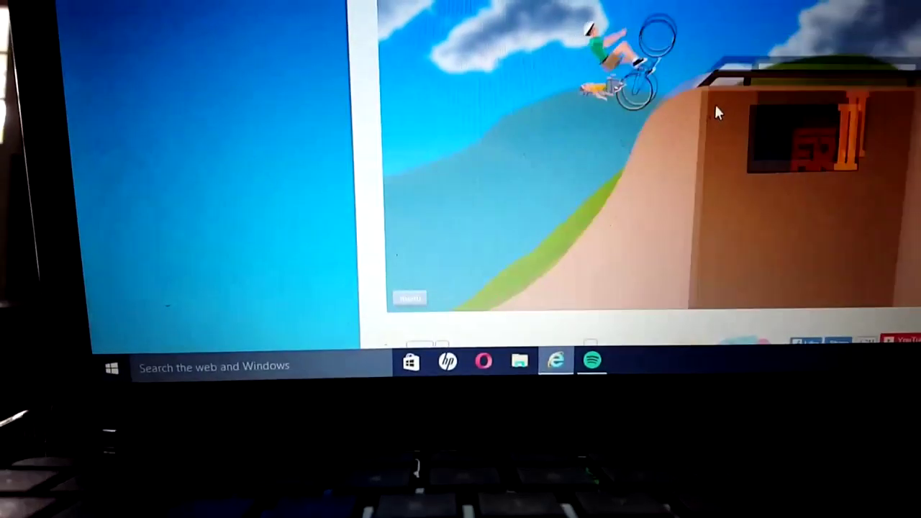
{"action": "key", "text": "Up"}
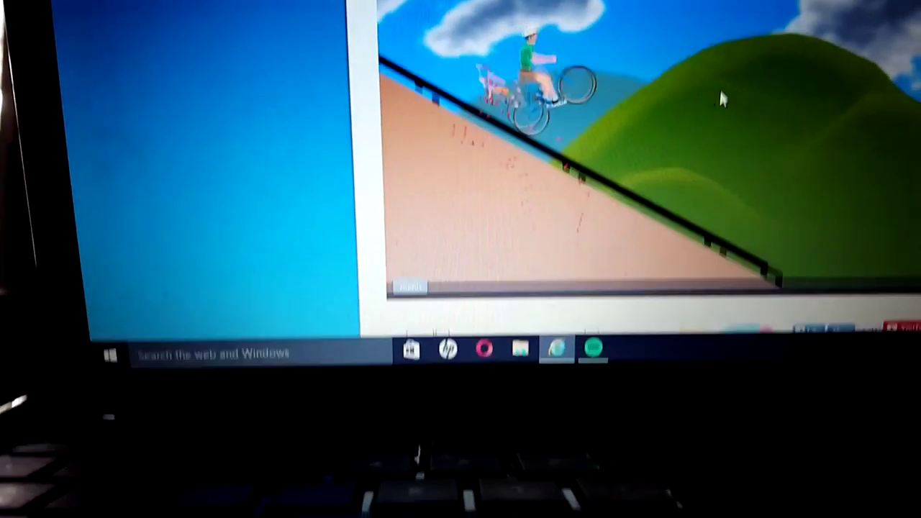
{"action": "key", "text": "Up"}
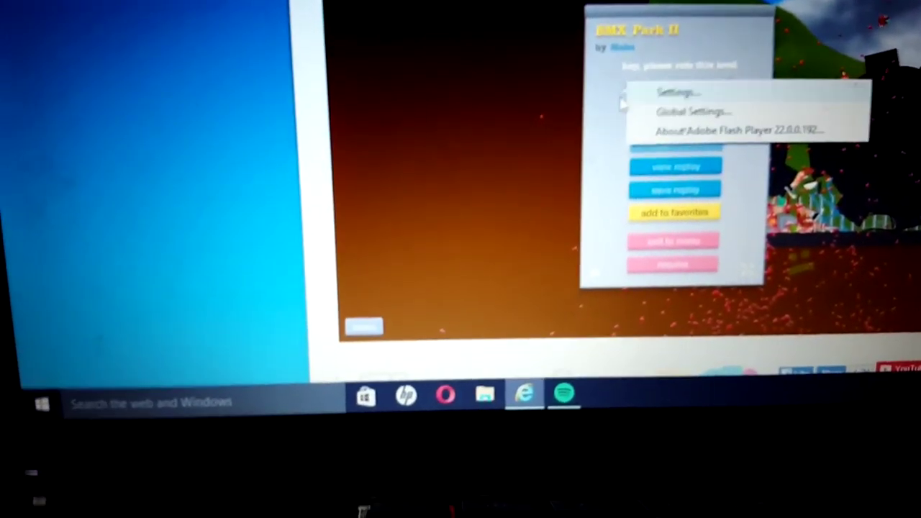
Restart BMX Park II from the beginning via 'restart level'
{"action": "left_click", "coordinate": [681, 124]}
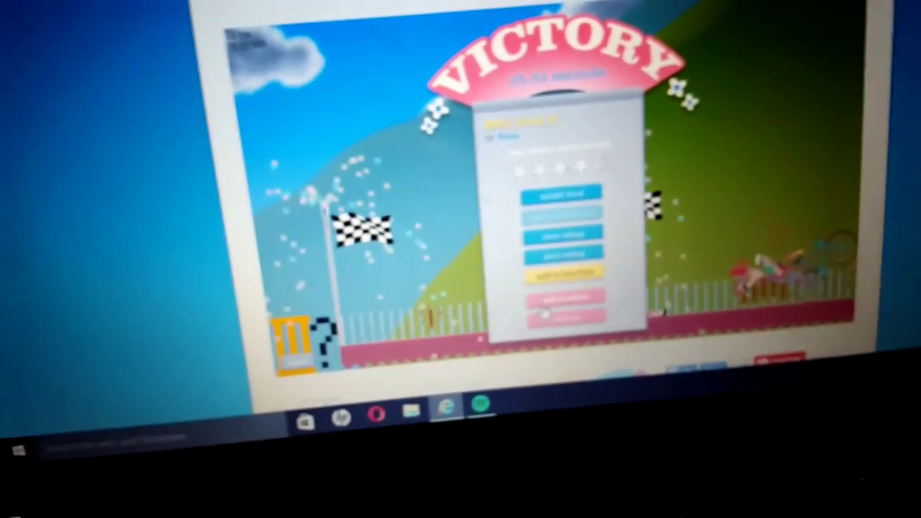
Close the Victory screen to return to the Featured Levels list
{"action": "left_click", "coordinate": [550, 302]}
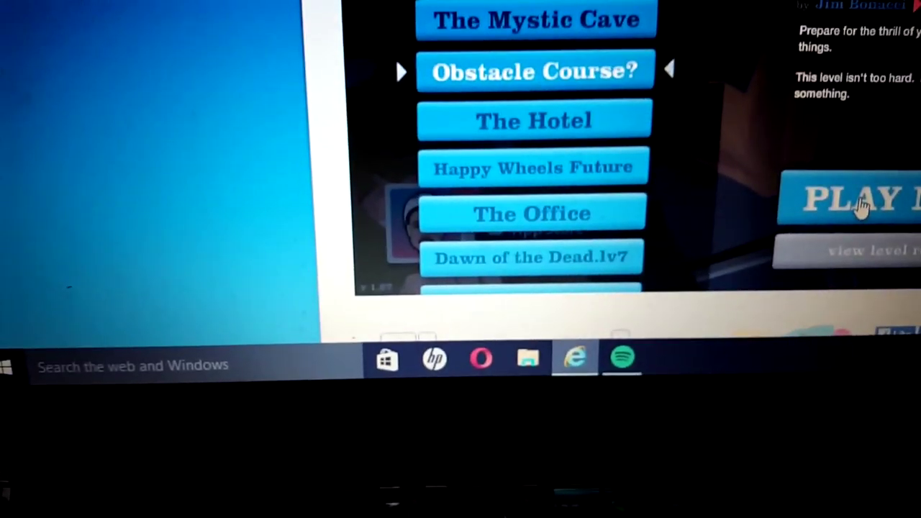
Start the selected Obstacle Course level with PLAY NOW
{"action": "left_click", "coordinate": [856, 198]}
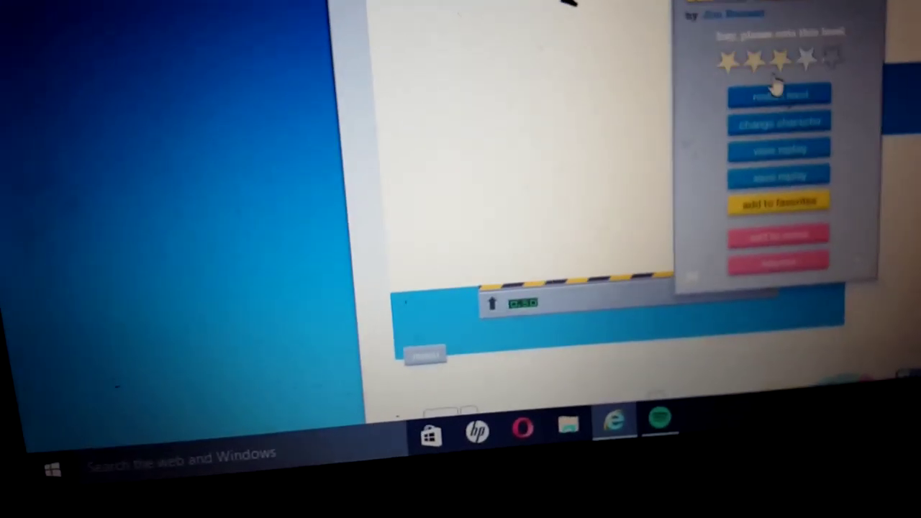
Ride the Segway up the ramp, past the spikes, down the shaft onto the ledge
{"action": "left_click", "coordinate": [761, 103]}
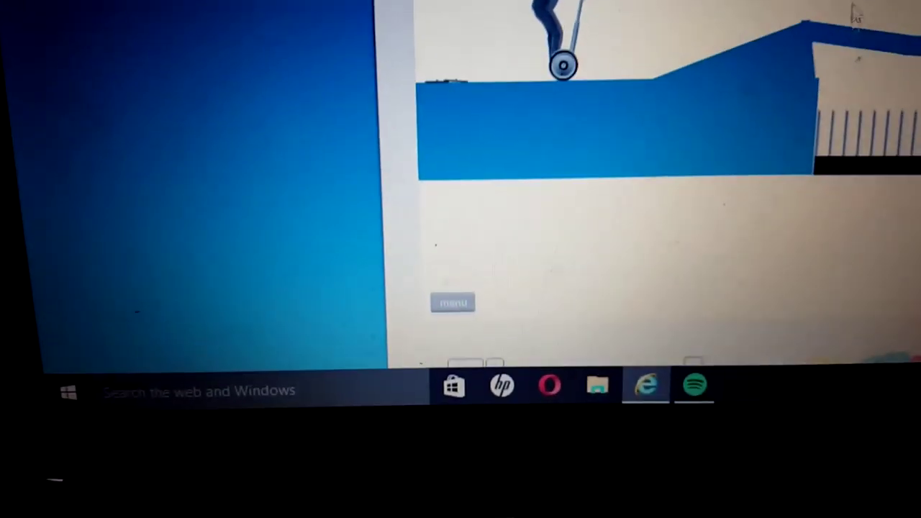
{"action": "key", "text": "Up"}
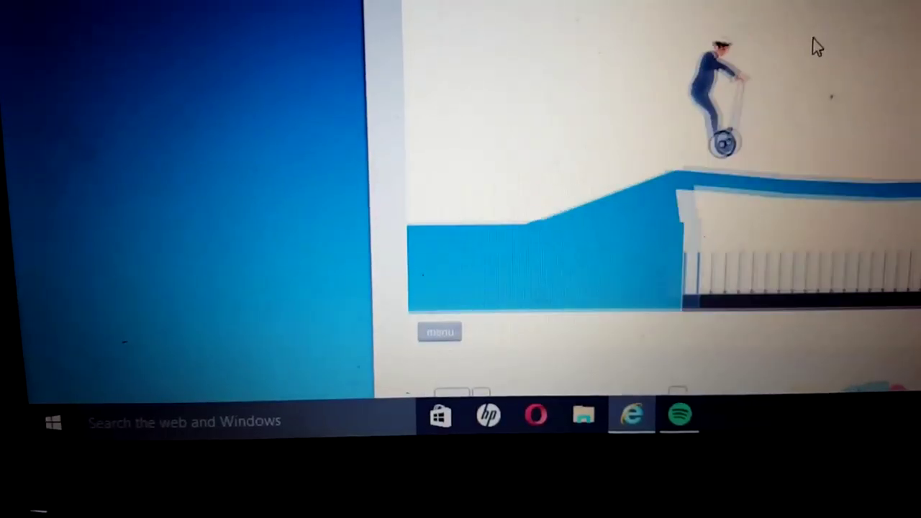
{"action": "key", "text": "Up"}
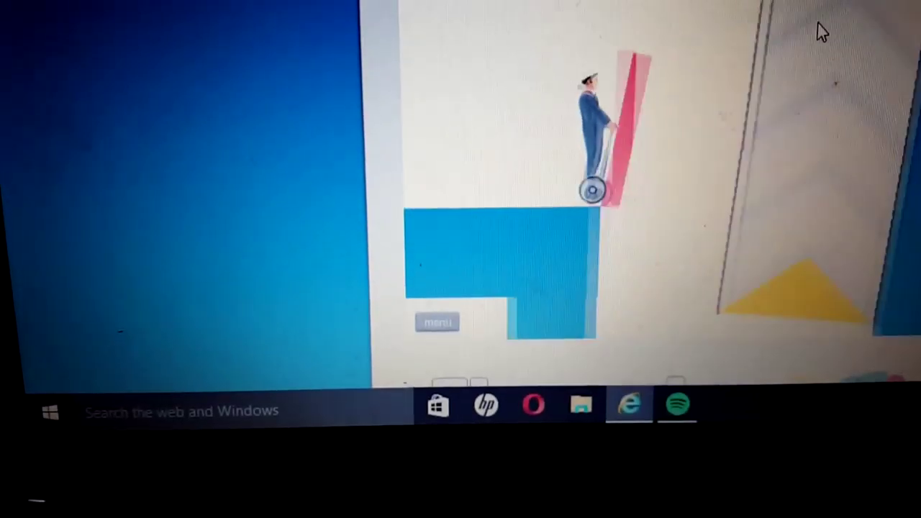
{"action": "key", "text": "Up"}
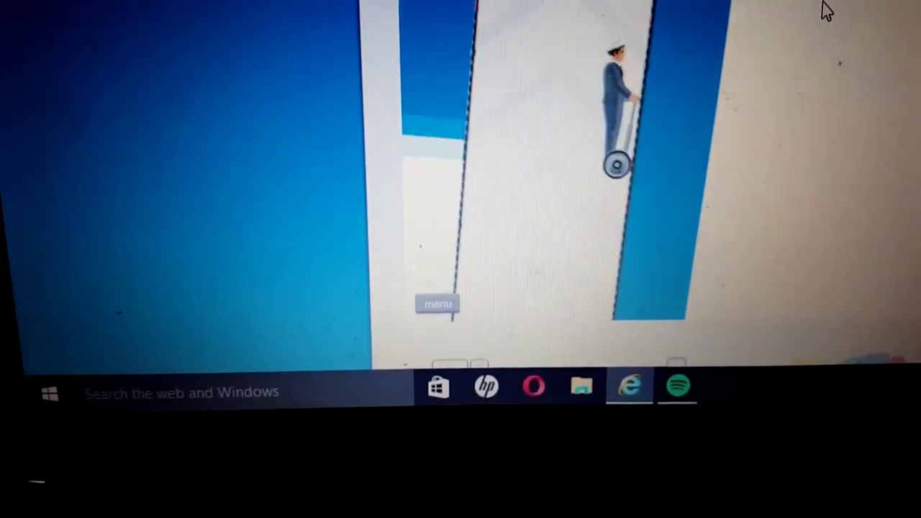
{"action": "key", "text": "Up"}
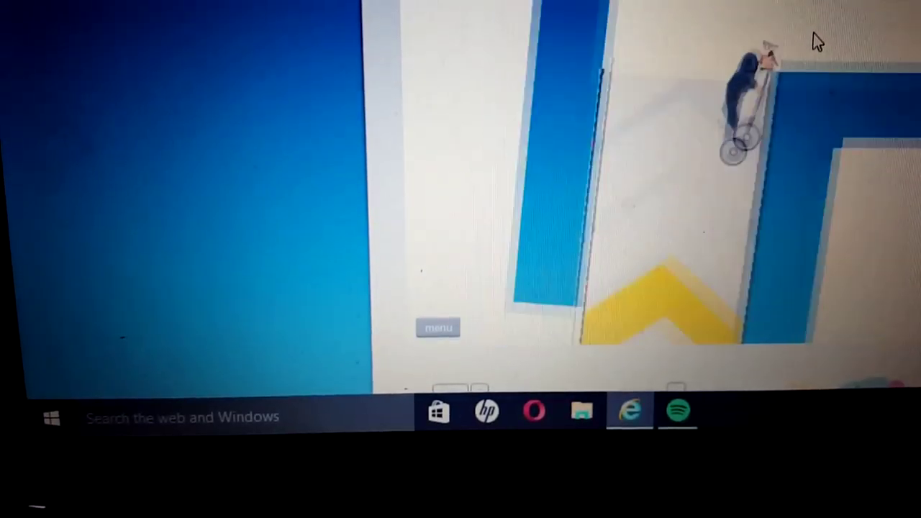
Launch off the yellow boosts between the tall walls and land on the blue platform
{"action": "key", "text": "Up"}
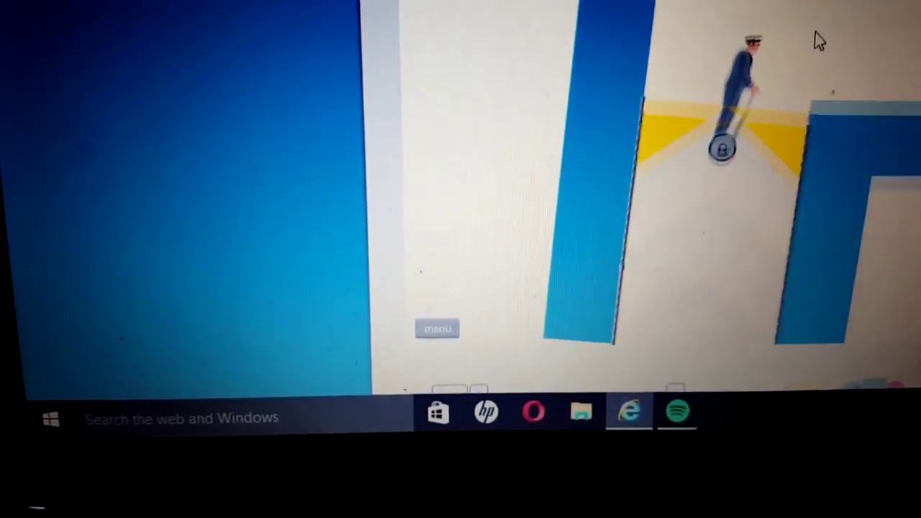
{"action": "key", "text": "Up"}
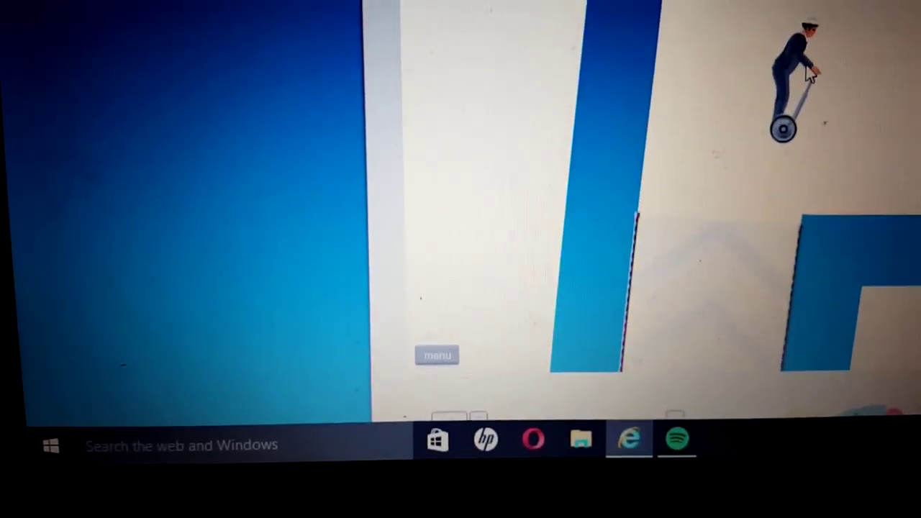
{"action": "key", "text": "Up"}
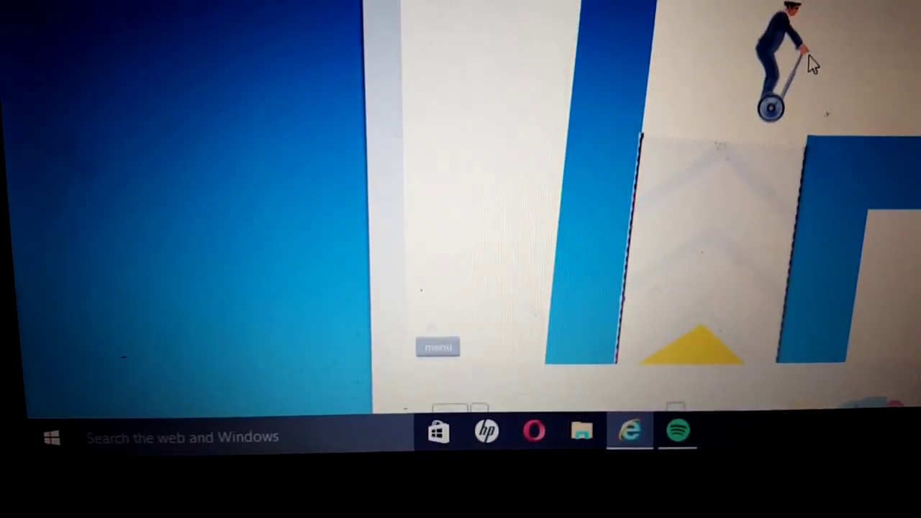
{"action": "key", "text": "Up"}
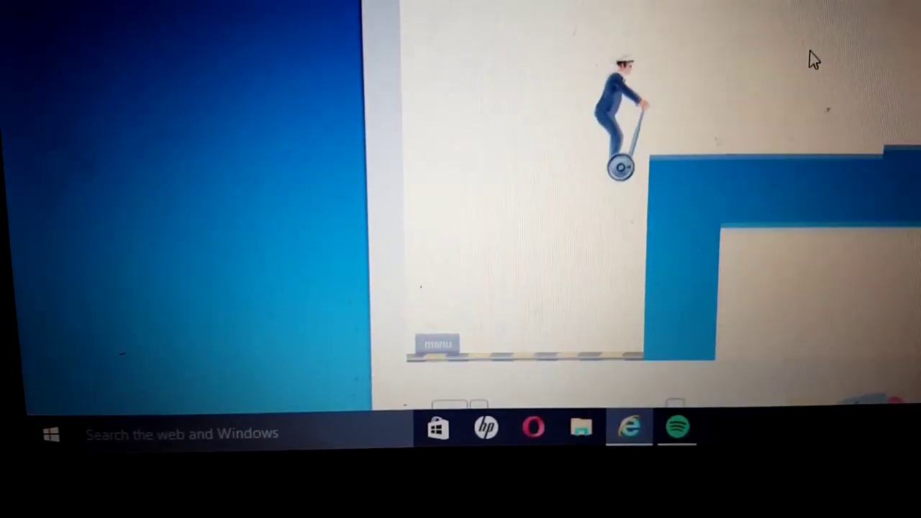
{"action": "key", "text": "Right"}
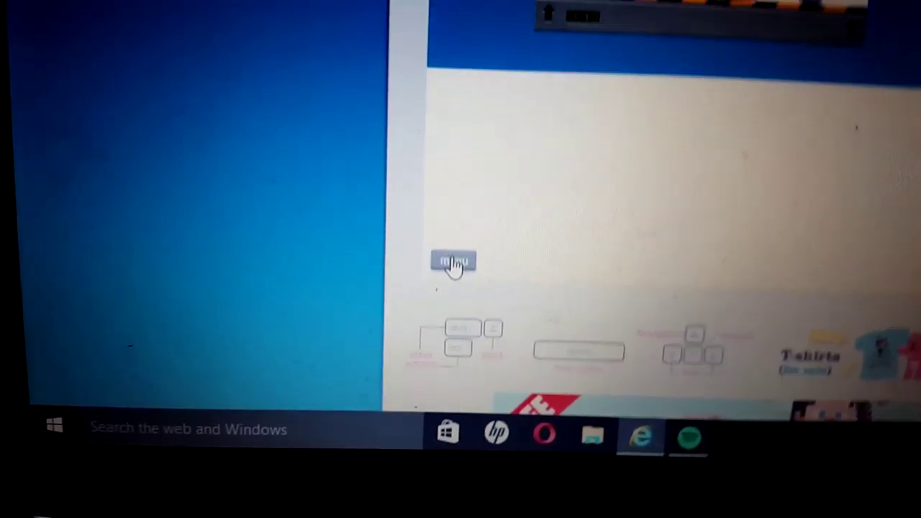
Pause Obstacle Course and exit to the featured levels list
{"action": "left_click", "coordinate": [454, 265]}
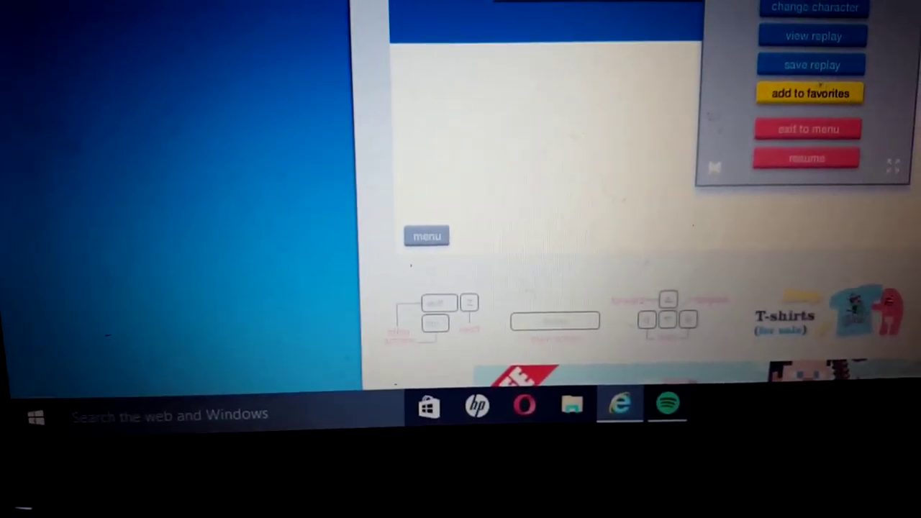
{"action": "left_click", "coordinate": [817, 140]}
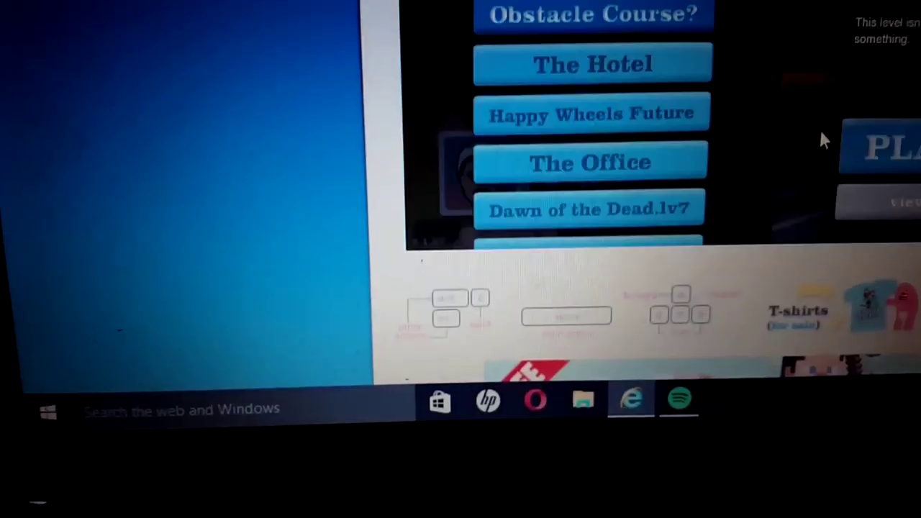
{"action": "scroll", "coordinate": [545, 291], "scroll_direction": "down", "scroll_amount": 2}
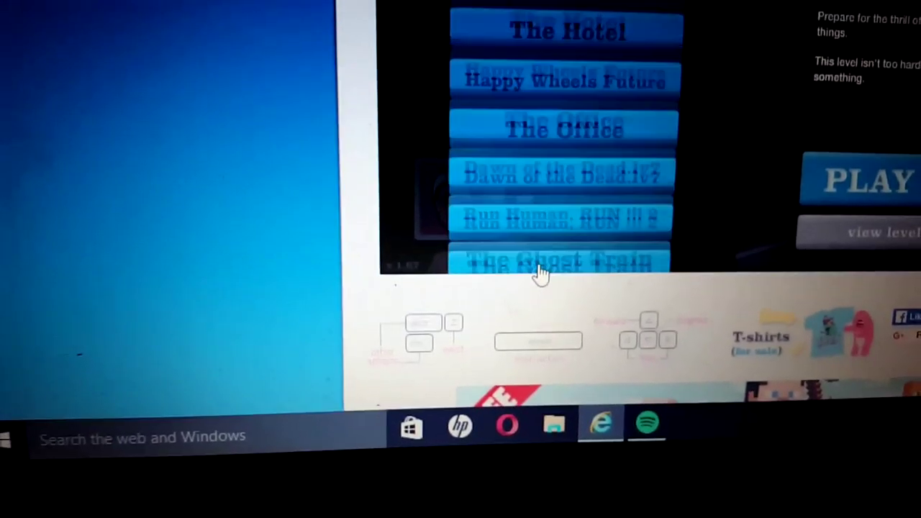
{"action": "scroll", "coordinate": [545, 290], "scroll_direction": "down", "scroll_amount": 2}
{"action": "scroll", "coordinate": [546, 290], "scroll_direction": "down", "scroll_amount": 2}
{"action": "scroll", "coordinate": [545, 290], "scroll_direction": "down", "scroll_amount": 2}
{"action": "right_click", "coordinate": [533, 273]}
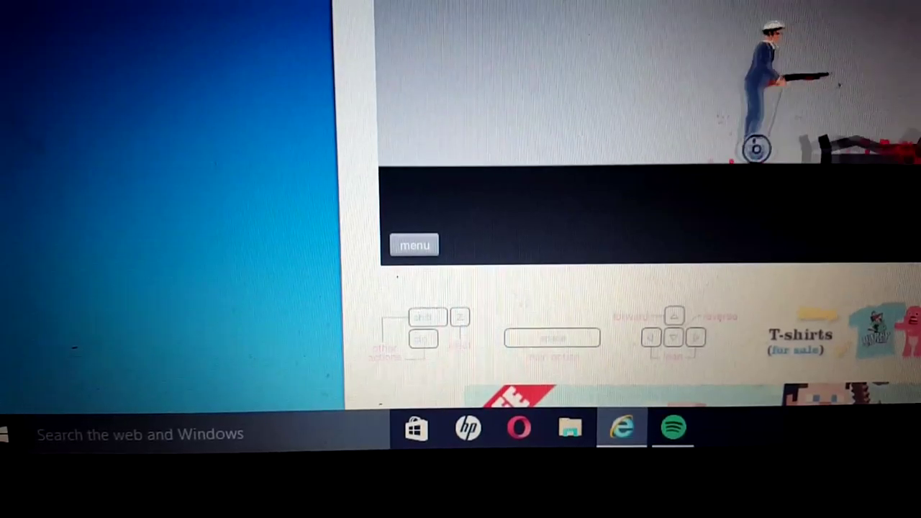
Shotgun the zombie ahead, then ride past it and the building
{"action": "key", "text": "Up"}
{"action": "key", "text": "space"}
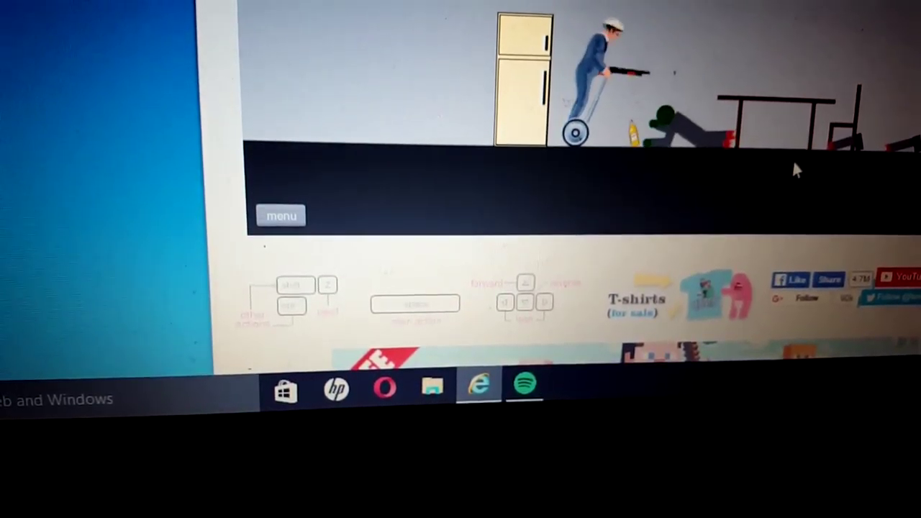
{"action": "key", "text": "Up"}
{"action": "key", "text": "Up"}
{"action": "key", "text": "Up"}
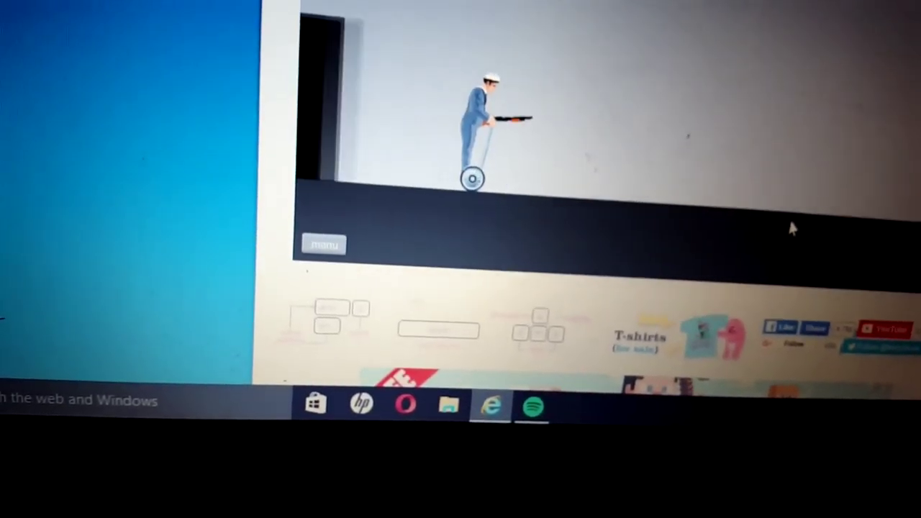
{"action": "key", "text": "Right"}
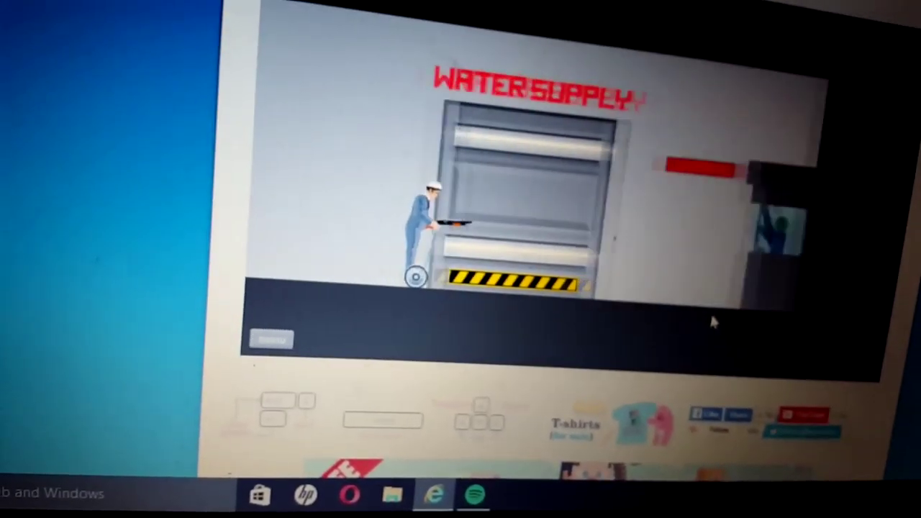
Fire the shotgun at the zombie in the WATER SUPPLY window
{"action": "key", "text": "space"}
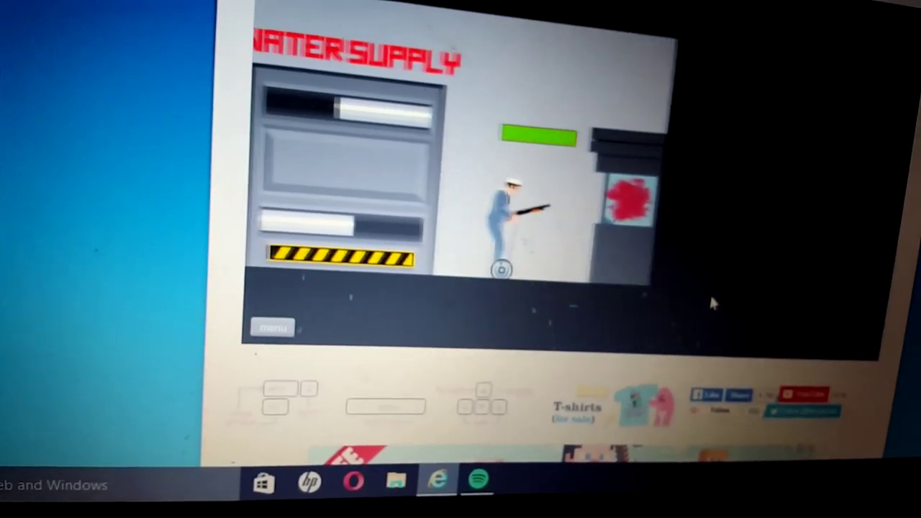